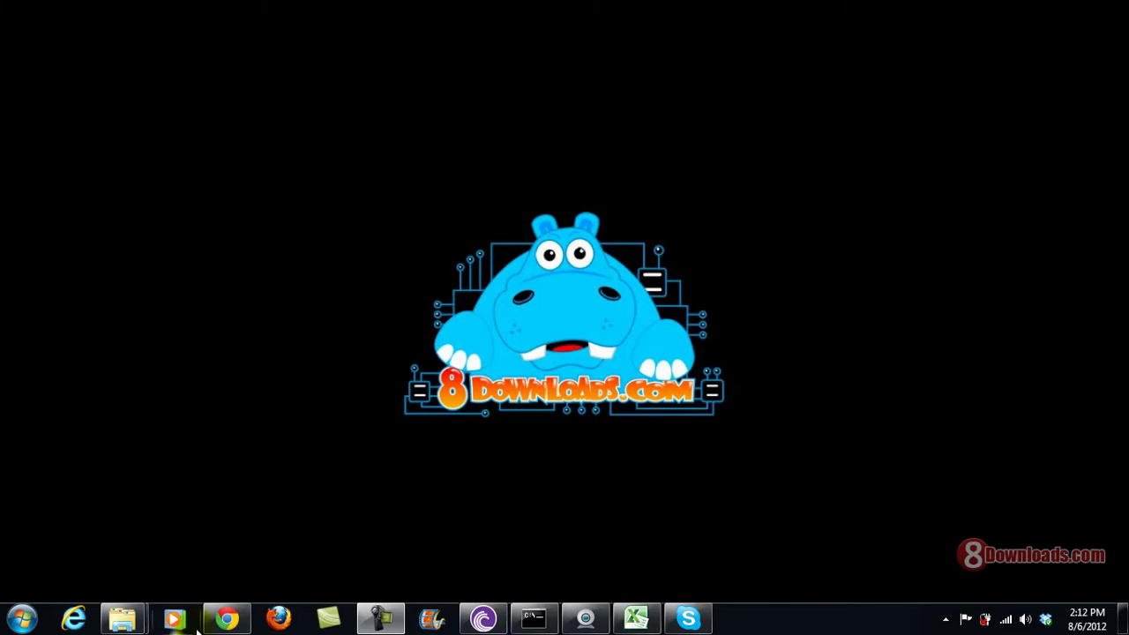
Restore the Chrome window showing the 8Downloads page for CDex CD ripper 1.70.
{"action": "left_click", "coordinate": [227, 619]}
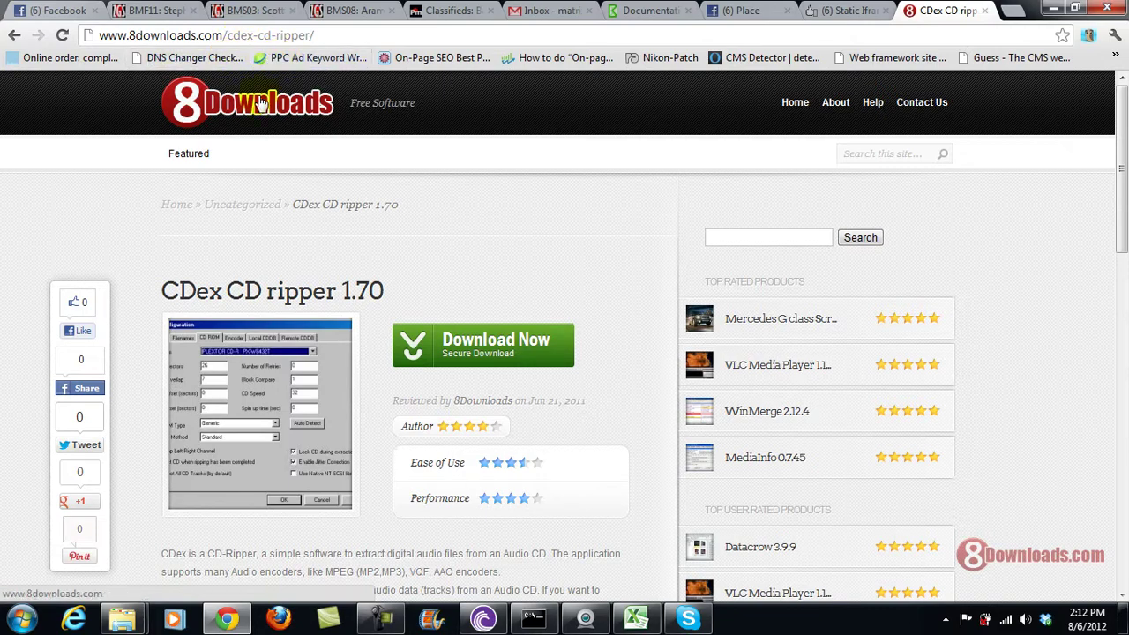
Read through the CDex 1.70 description on 8Downloads, then minimize Chrome.
{"action": "scroll", "coordinate": [617, 345], "scroll_direction": "down", "scroll_amount": 2}
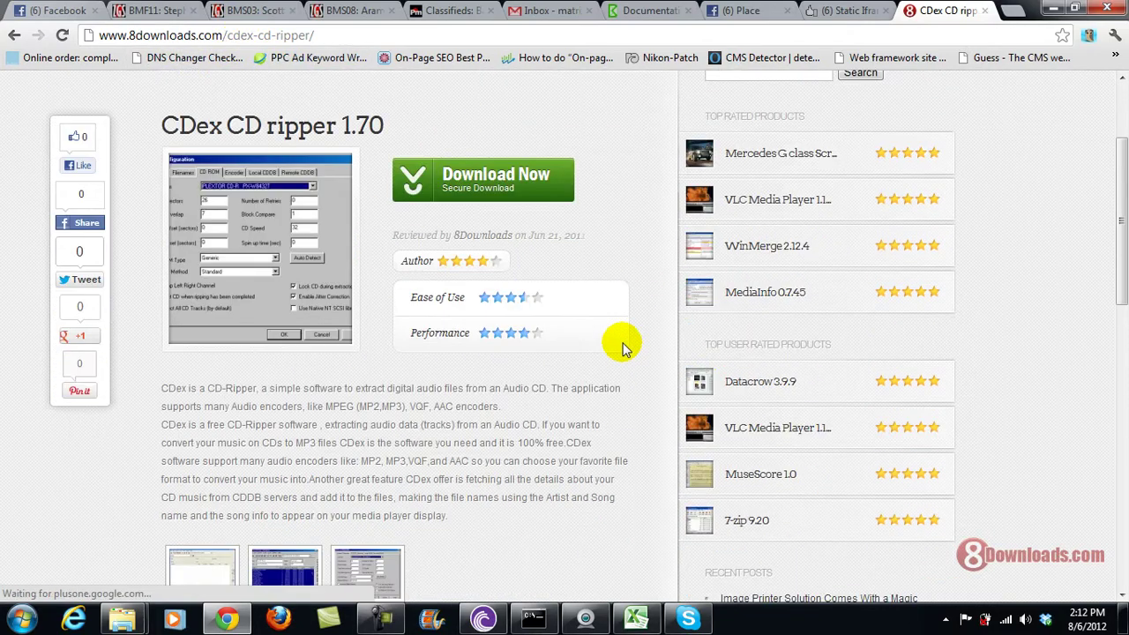
{"action": "scroll", "coordinate": [351, 337], "scroll_direction": "up", "scroll_amount": 2}
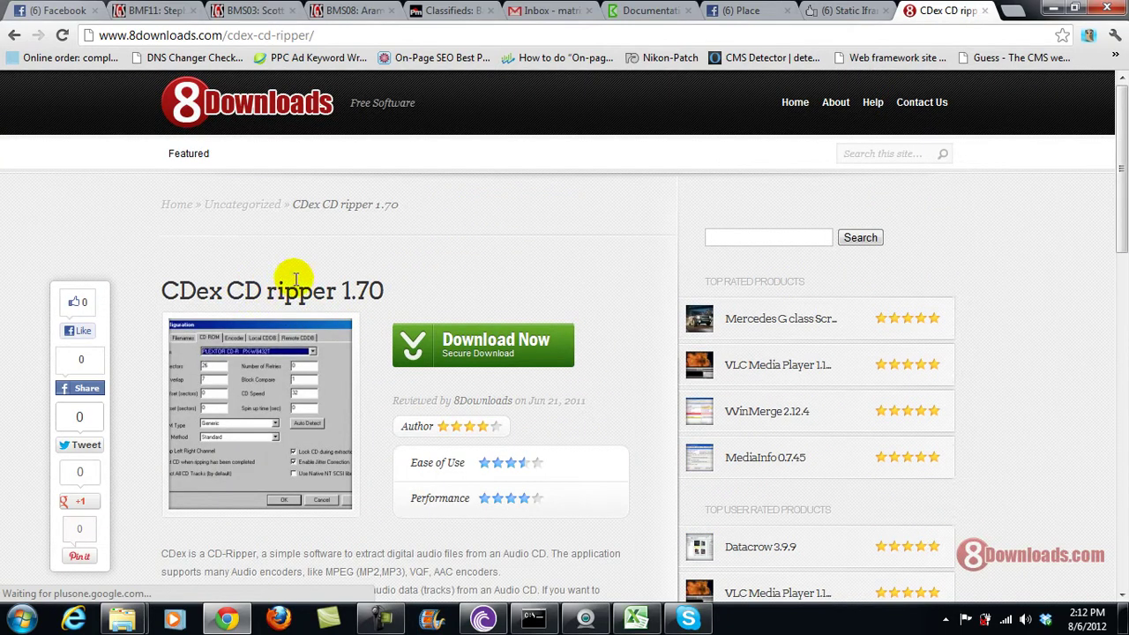
{"action": "scroll", "coordinate": [333, 319], "scroll_direction": "down", "scroll_amount": 2}
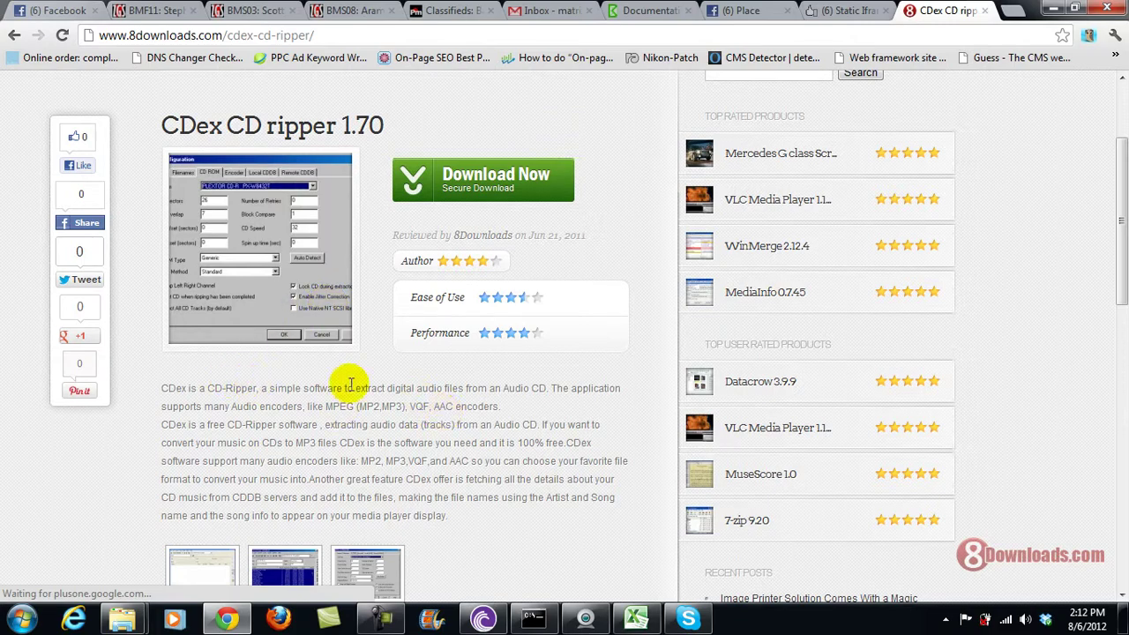
{"action": "scroll", "coordinate": [350, 386], "scroll_direction": "down", "scroll_amount": 3}
{"action": "scroll", "coordinate": [453, 358], "scroll_direction": "up", "scroll_amount": 4}
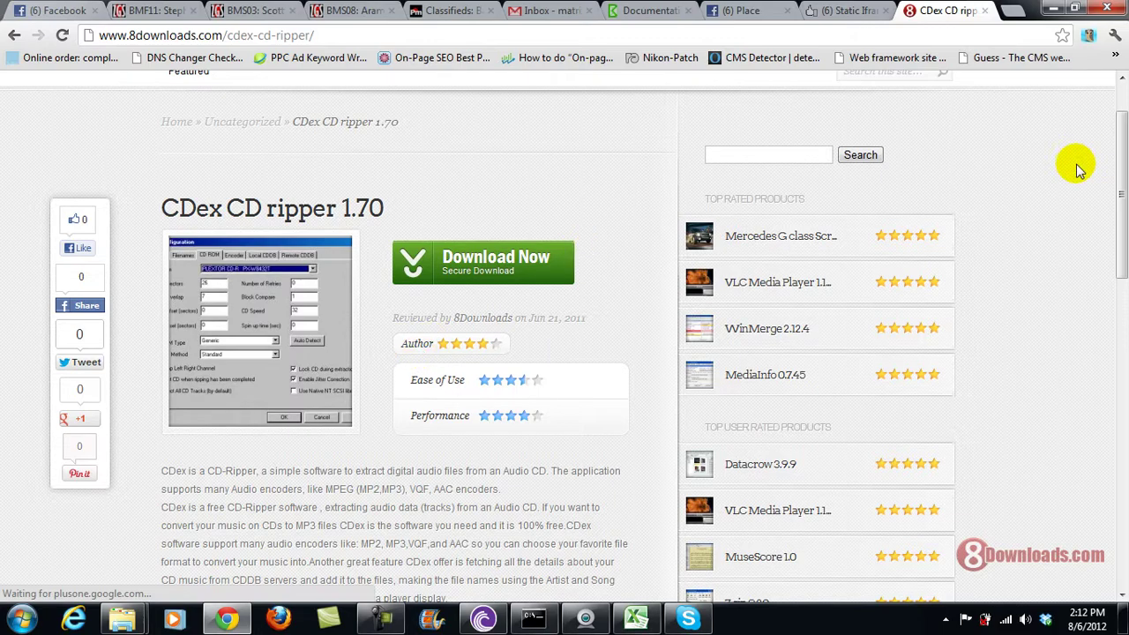
{"action": "left_click", "coordinate": [1051, 11]}
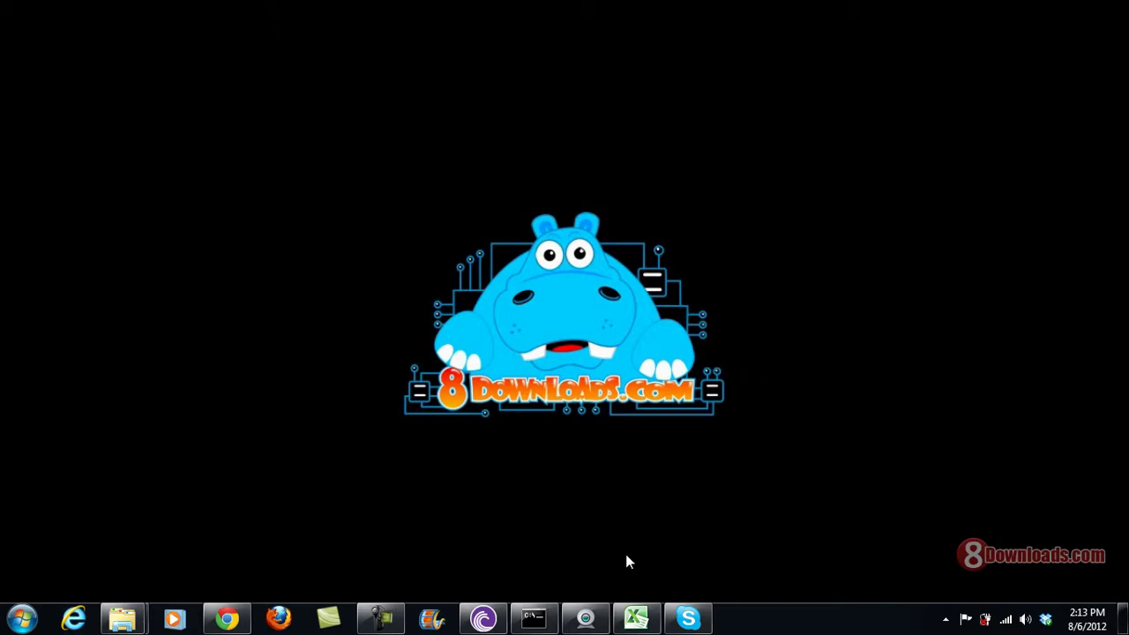
Show the Start menu's All Programs list, then close it again.
{"action": "left_click", "coordinate": [22, 618]}
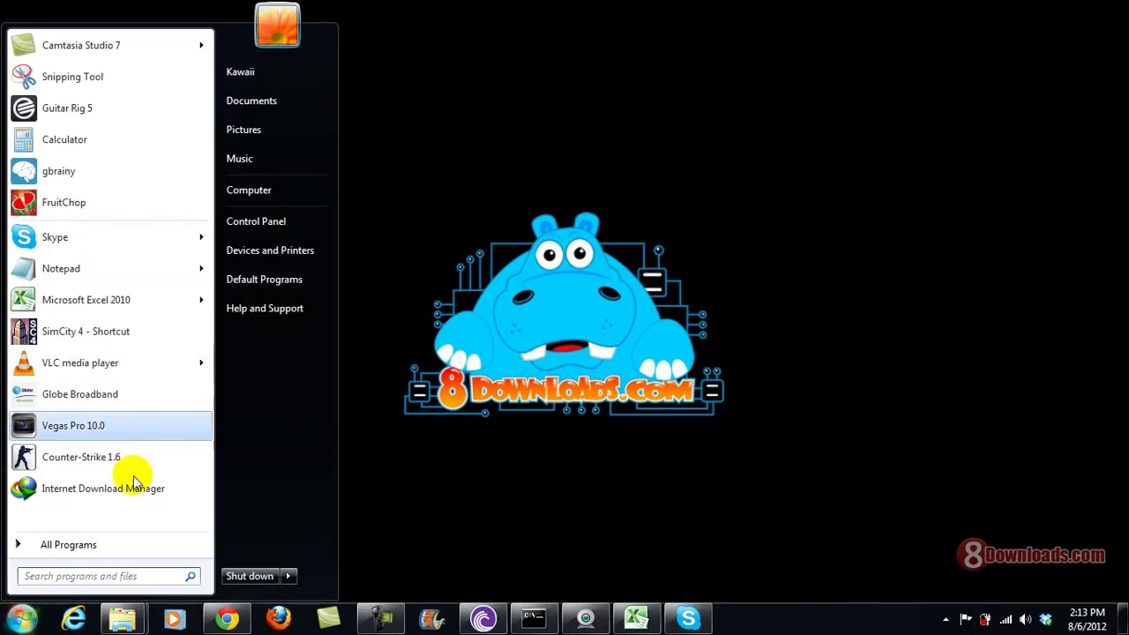
{"action": "left_click", "coordinate": [101, 547]}
{"action": "left_click", "coordinate": [701, 311]}
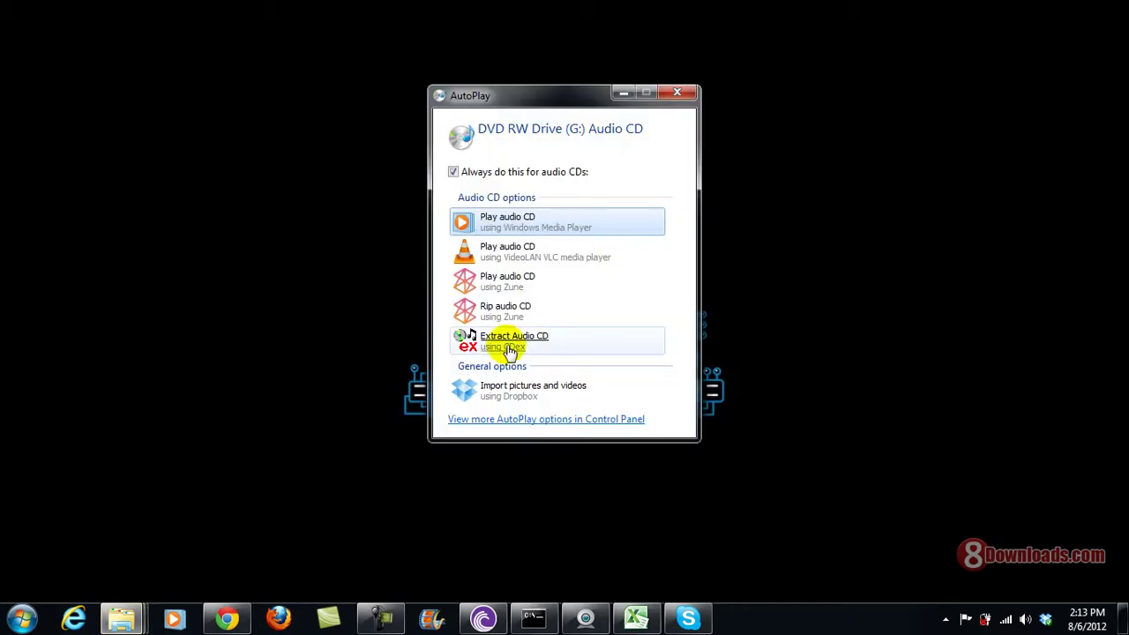
Dismiss AutoPlay, launch CDex from the Start menu's CDex folder, and check all 20 tracks.
{"action": "left_click", "coordinate": [697, 94]}
{"action": "left_click", "coordinate": [22, 617]}
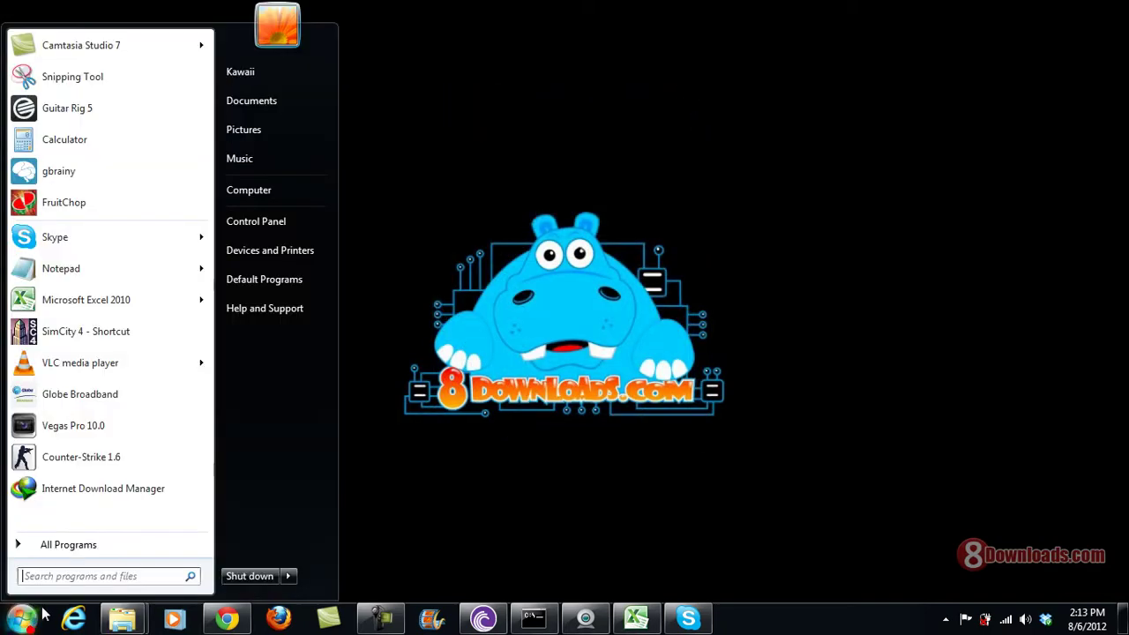
{"action": "left_click", "coordinate": [65, 547]}
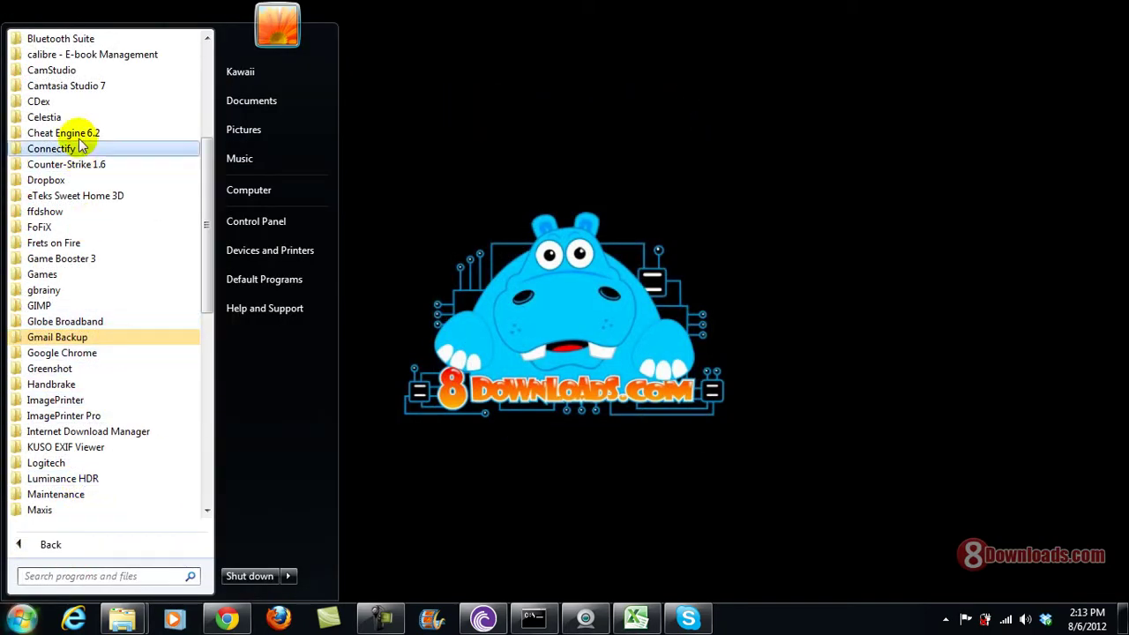
{"action": "left_click", "coordinate": [68, 102]}
{"action": "left_click", "coordinate": [63, 114]}
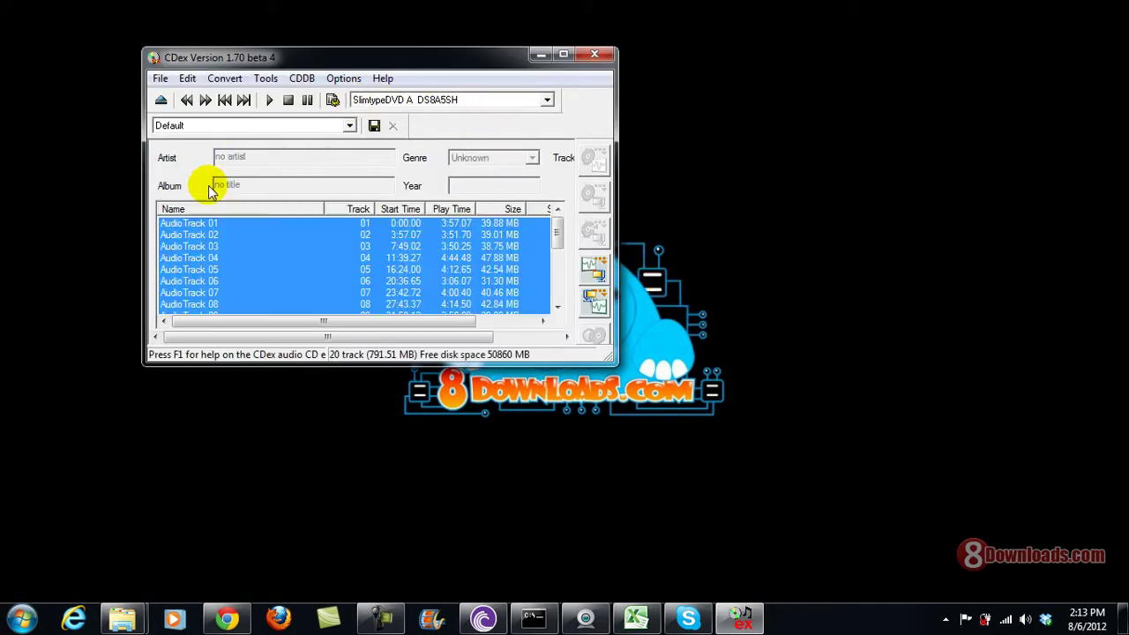
{"action": "scroll", "coordinate": [292, 272], "scroll_direction": "down", "scroll_amount": 4}
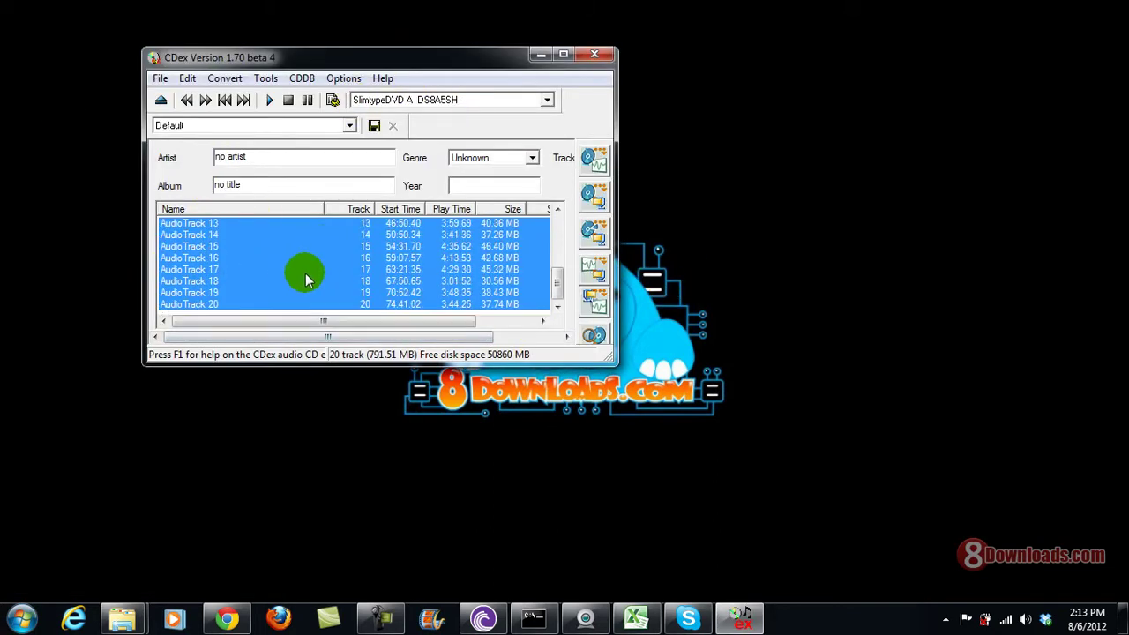
{"action": "scroll", "coordinate": [336, 291], "scroll_direction": "up", "scroll_amount": 4}
{"action": "scroll", "coordinate": [342, 247], "scroll_direction": "down", "scroll_amount": 4}
{"action": "left_click", "coordinate": [185, 79]}
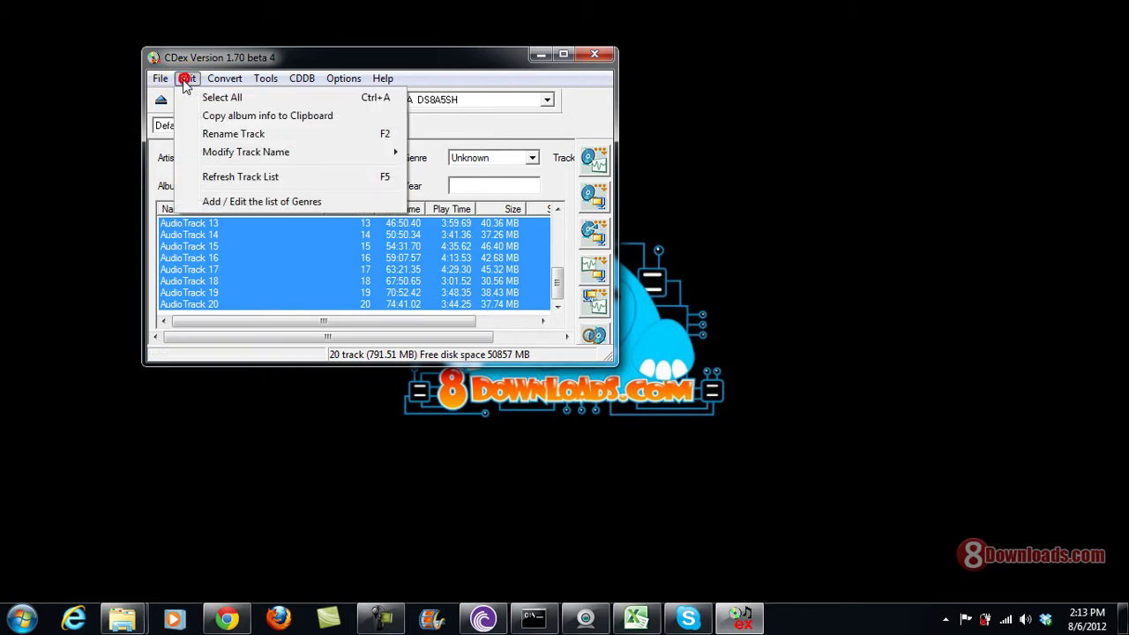
{"action": "mouse_move", "coordinate": [215, 81]}
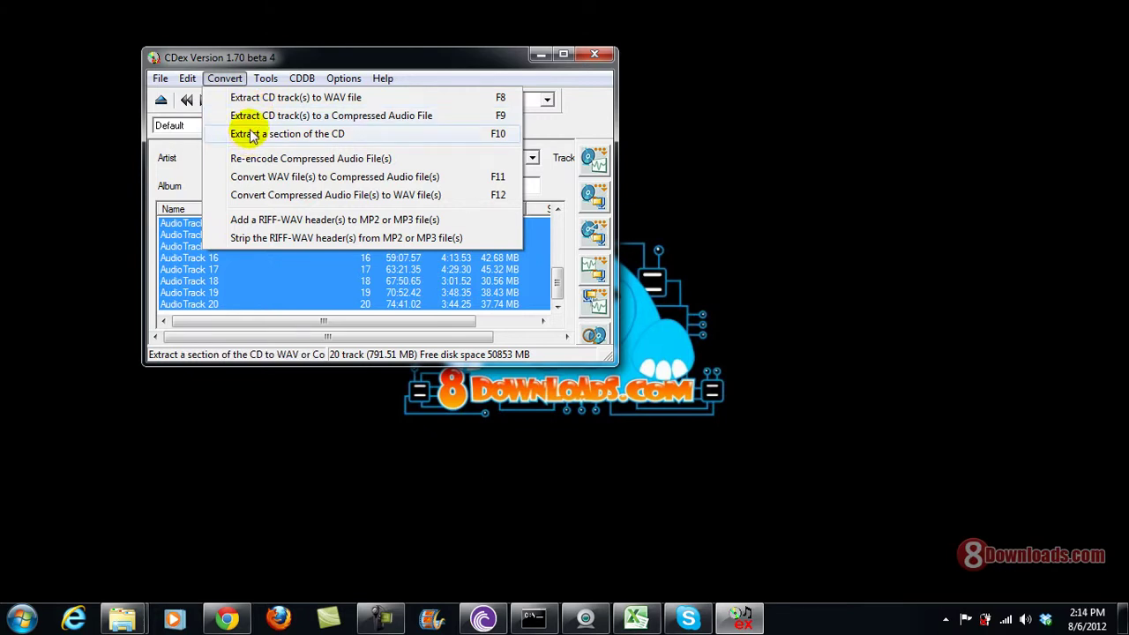
{"action": "left_click", "coordinate": [490, 55]}
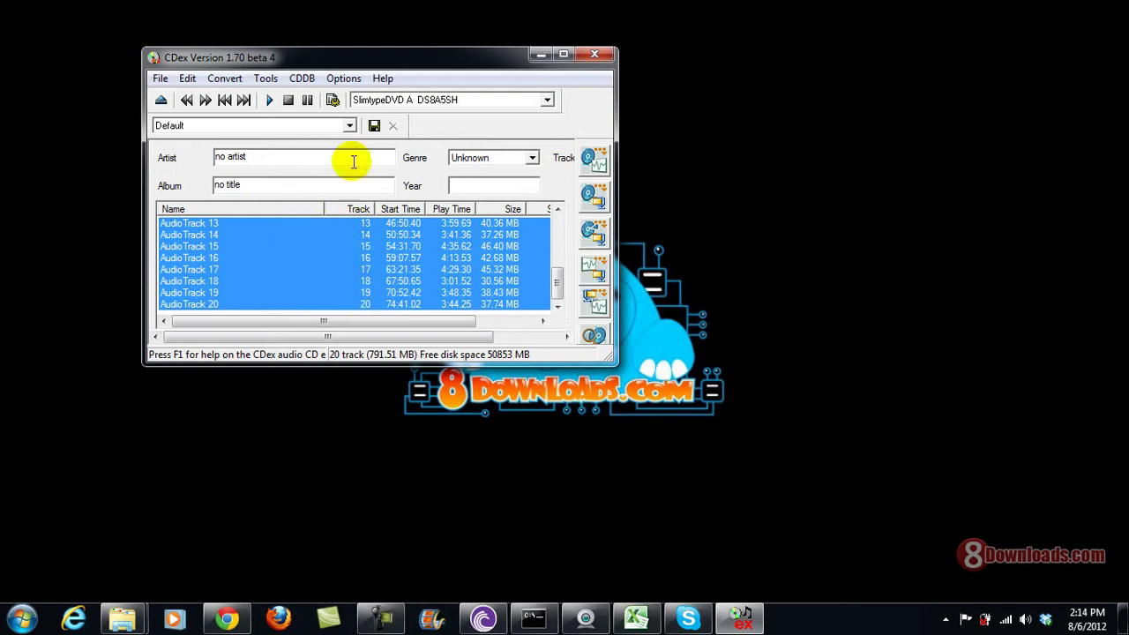
Keep the album genre at Unknown and select all 20 tracks.
{"action": "left_click", "coordinate": [532, 158]}
{"action": "left_click", "coordinate": [533, 159]}
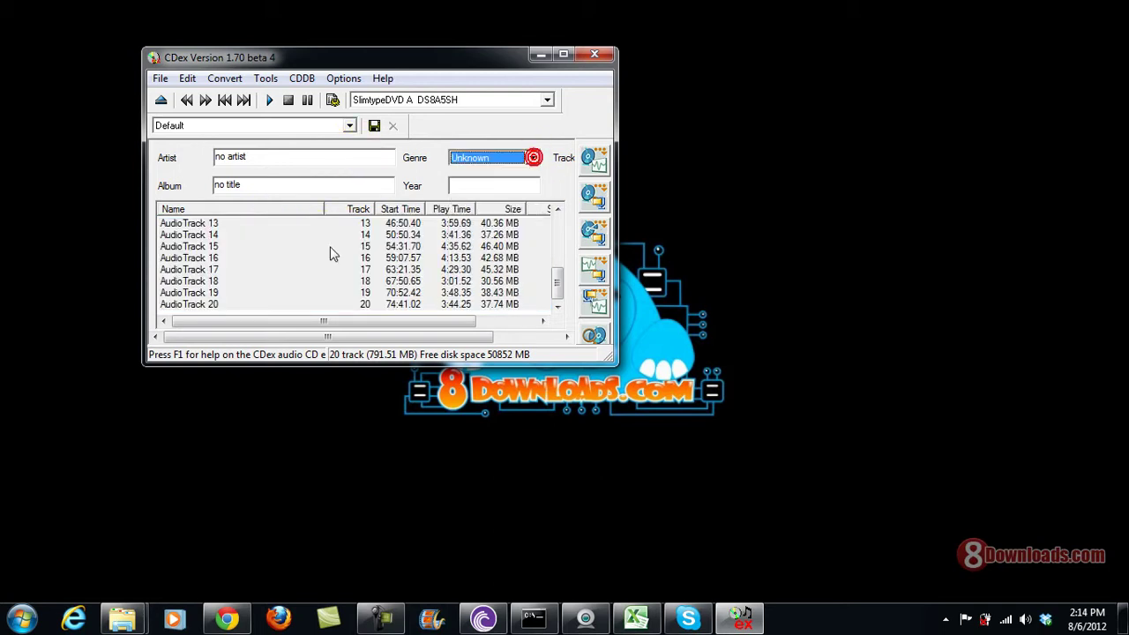
{"action": "left_click", "coordinate": [194, 223]}
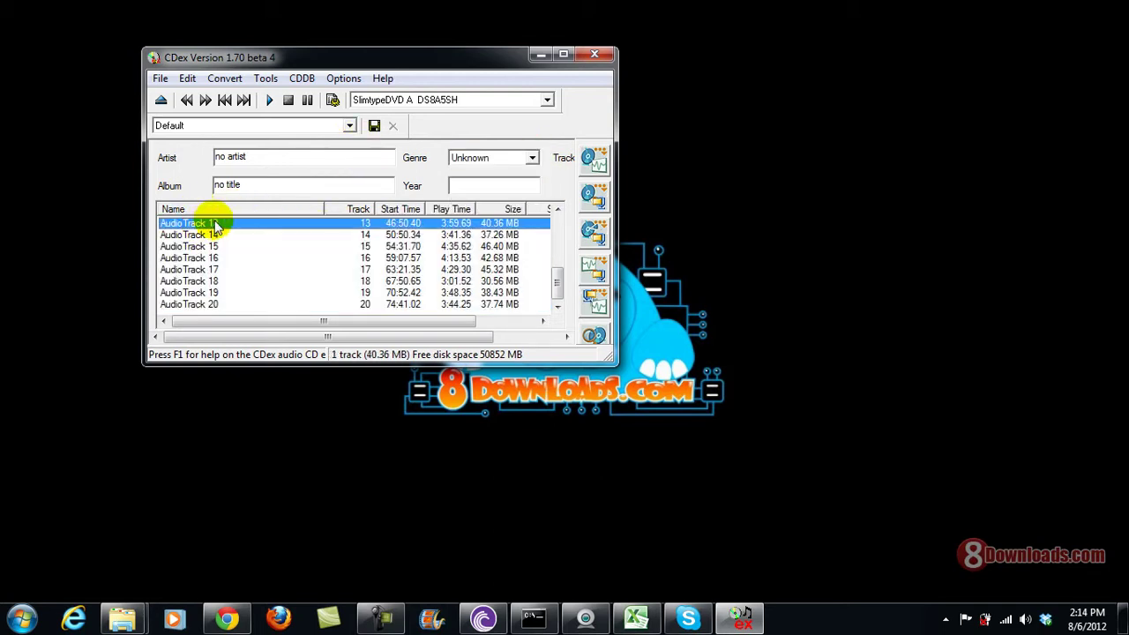
{"action": "key", "text": "ctrl+a"}
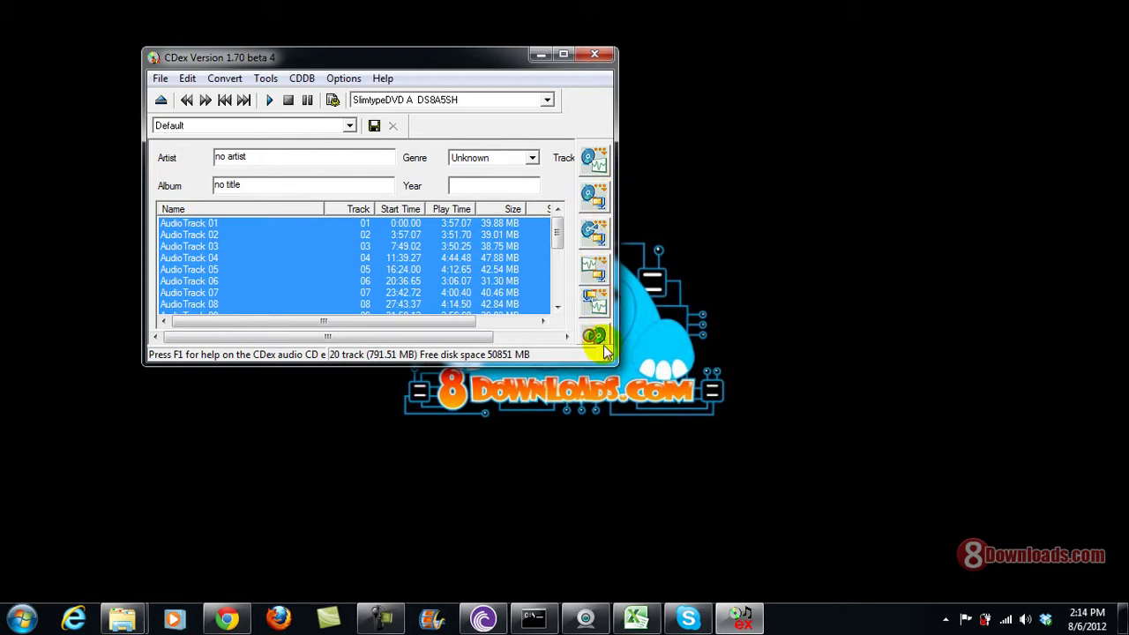
Try a remote freedb lookup of the CD's details, then cancel it.
{"action": "left_click", "coordinate": [595, 335]}
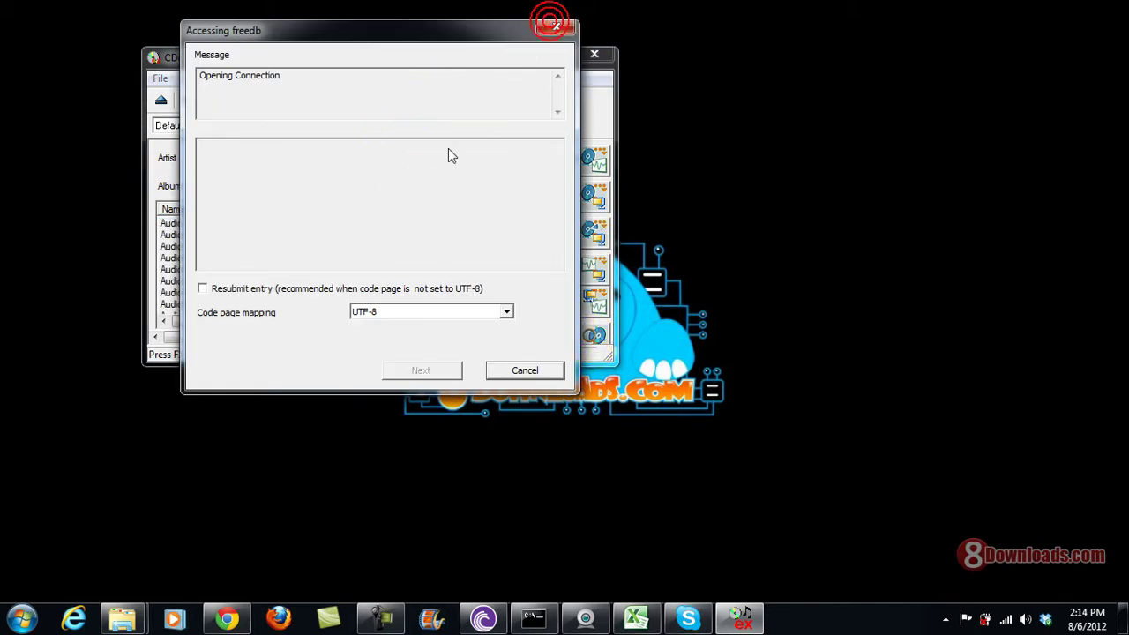
{"action": "left_click", "coordinate": [548, 27]}
{"action": "left_click", "coordinate": [530, 371]}
{"action": "left_click", "coordinate": [544, 372]}
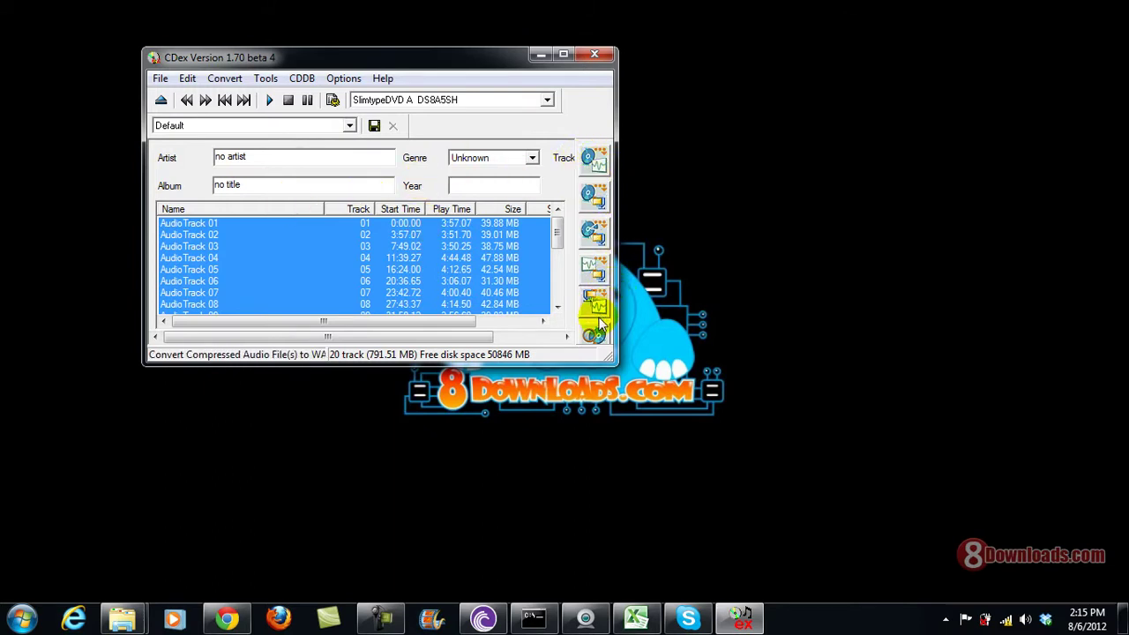
Extract all 20 selected tracks to WAV files and bring CDex back once finished.
{"action": "left_click", "coordinate": [593, 159]}
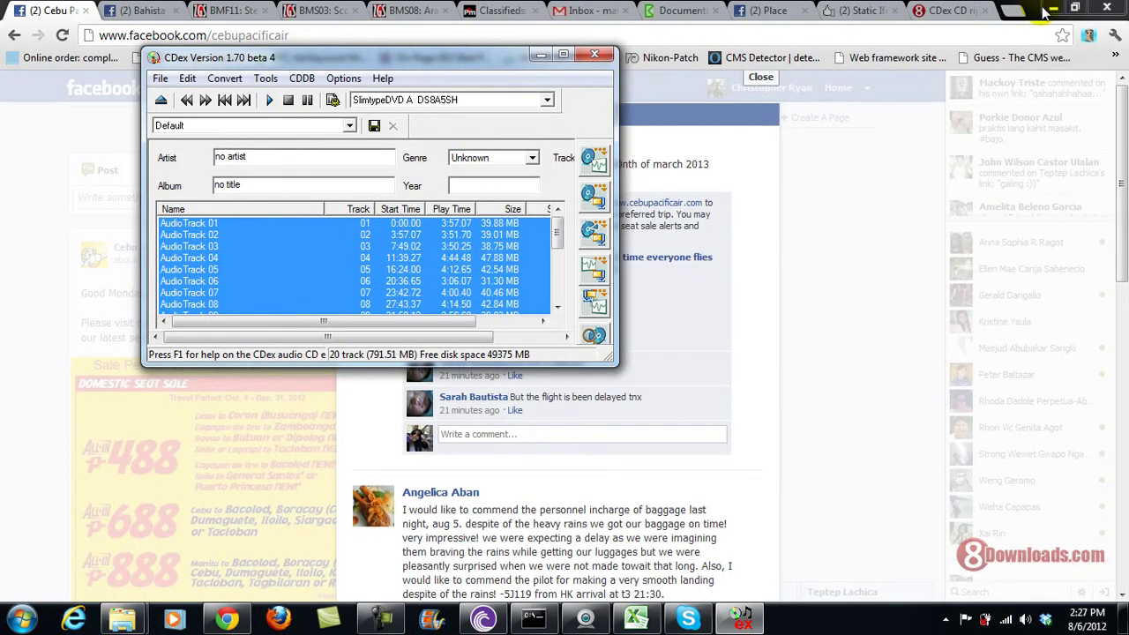
{"action": "left_click", "coordinate": [1053, 7]}
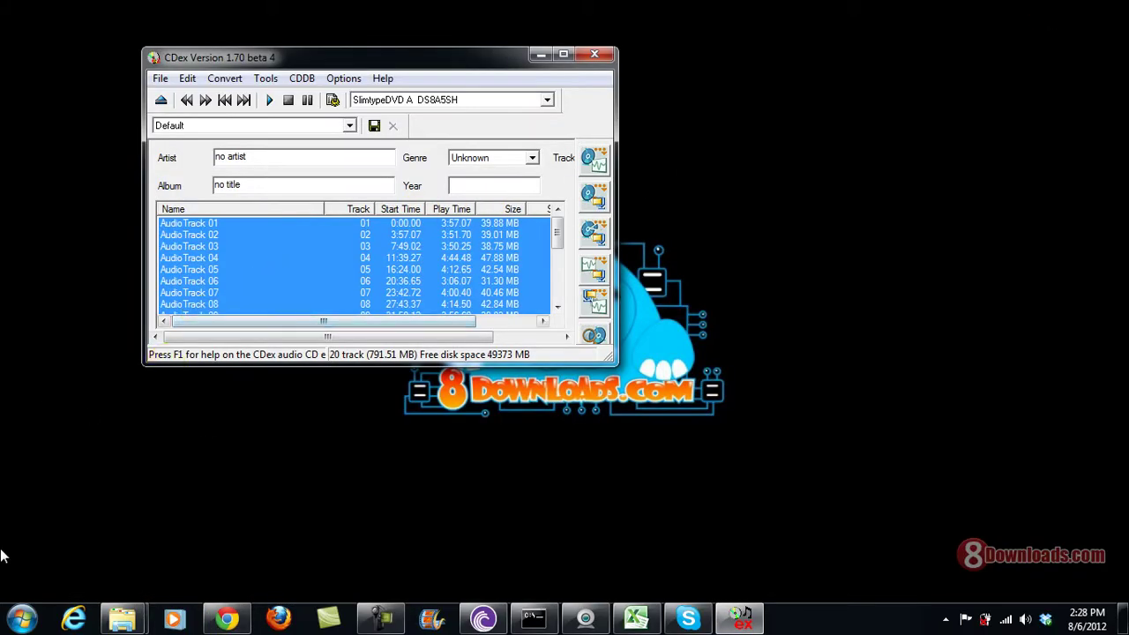
Open Computer and browse into Local Disk (C:) > Program Files (x86).
{"action": "left_click", "coordinate": [22, 617]}
{"action": "left_click", "coordinate": [252, 193]}
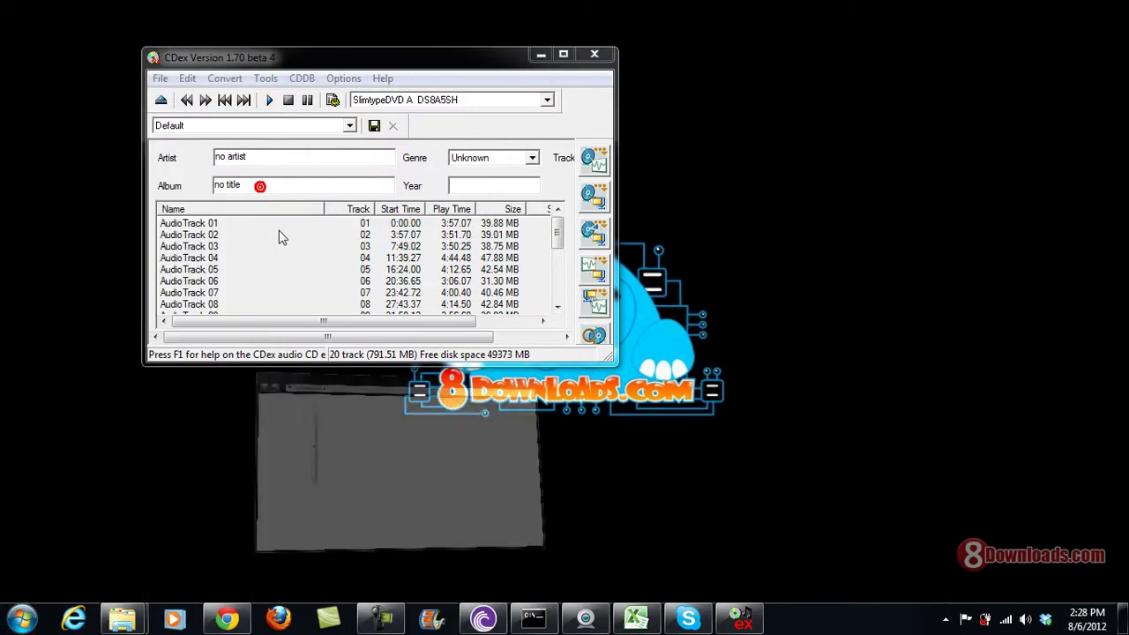
{"action": "left_click", "coordinate": [688, 189]}
{"action": "double_click", "coordinate": [688, 189]}
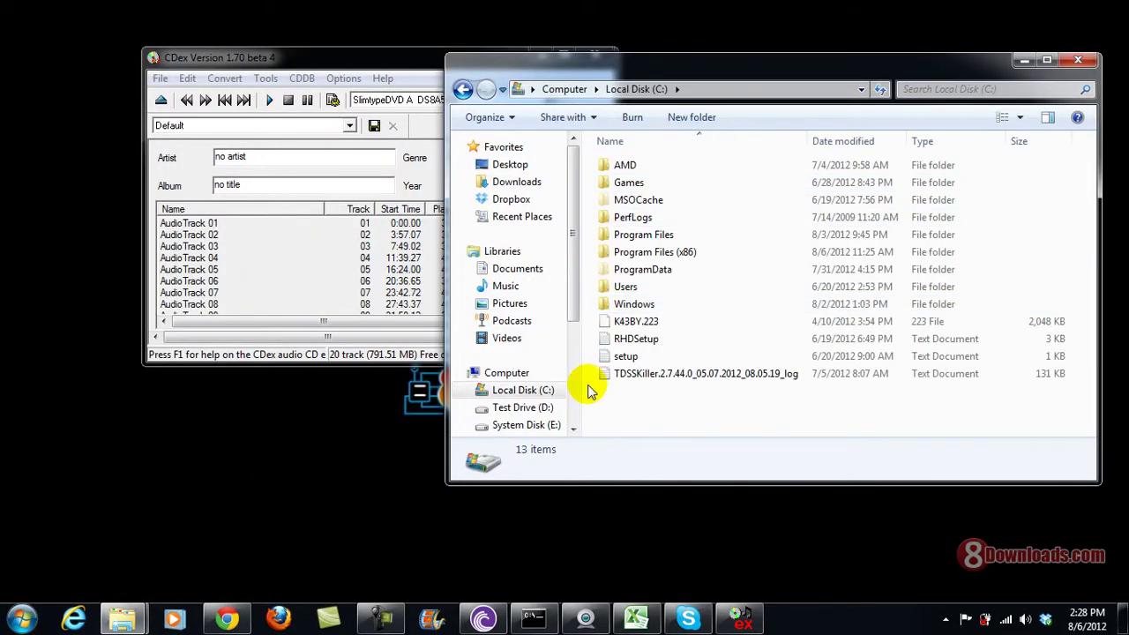
{"action": "double_click", "coordinate": [666, 255]}
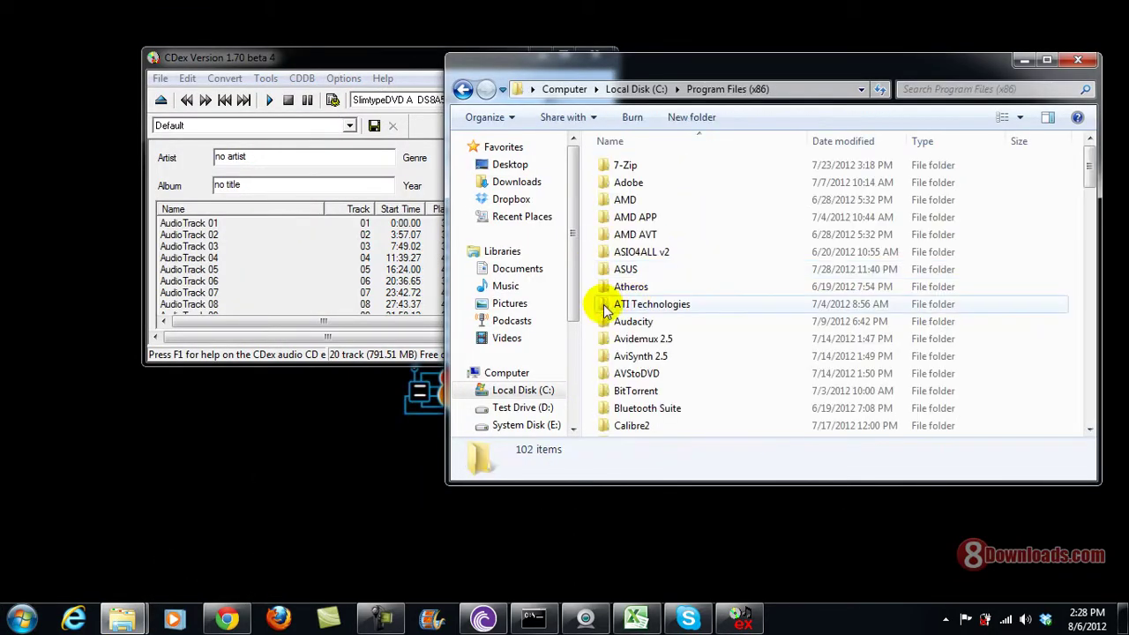
{"action": "scroll", "coordinate": [683, 353], "scroll_direction": "down", "scroll_amount": 2}
{"action": "scroll", "coordinate": [688, 353], "scroll_direction": "down", "scroll_amount": 3}
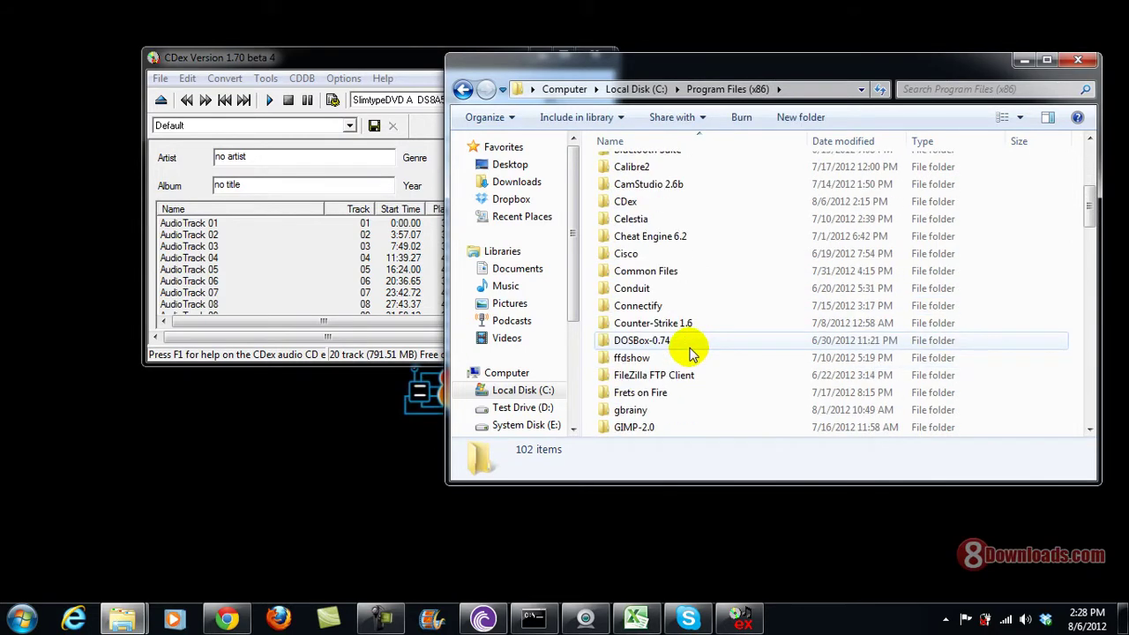
Open CDex > my music > no artist > no title to view the 20 extracted WAV tracks.
{"action": "double_click", "coordinate": [625, 207]}
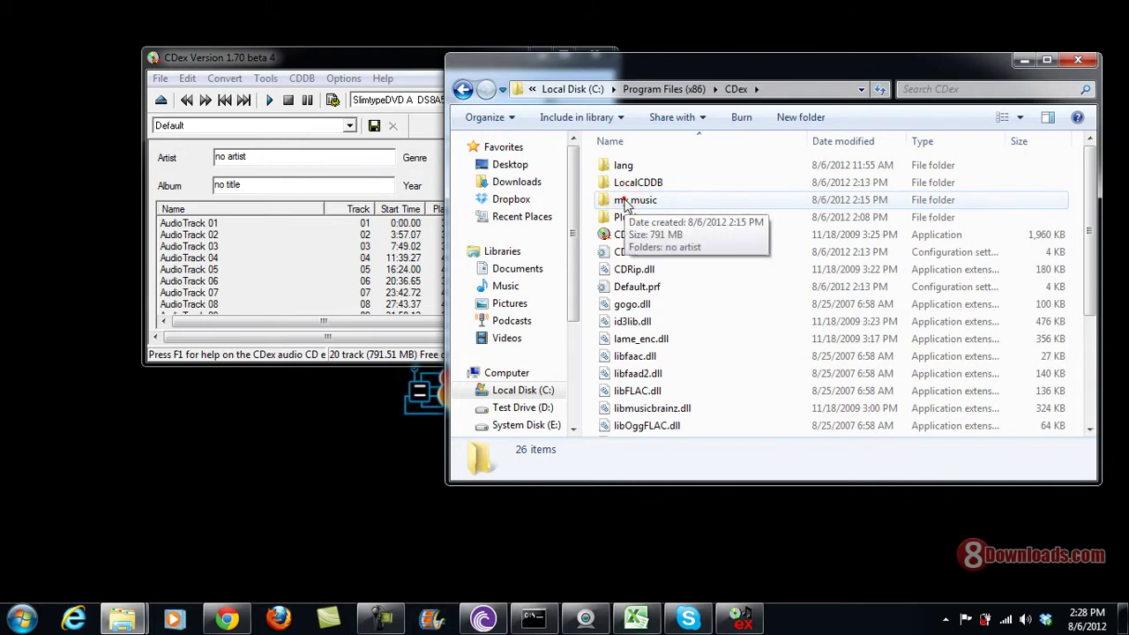
{"action": "double_click", "coordinate": [625, 203]}
{"action": "left_click", "coordinate": [621, 172]}
{"action": "double_click", "coordinate": [621, 172]}
{"action": "left_click", "coordinate": [634, 172]}
{"action": "double_click", "coordinate": [635, 172]}
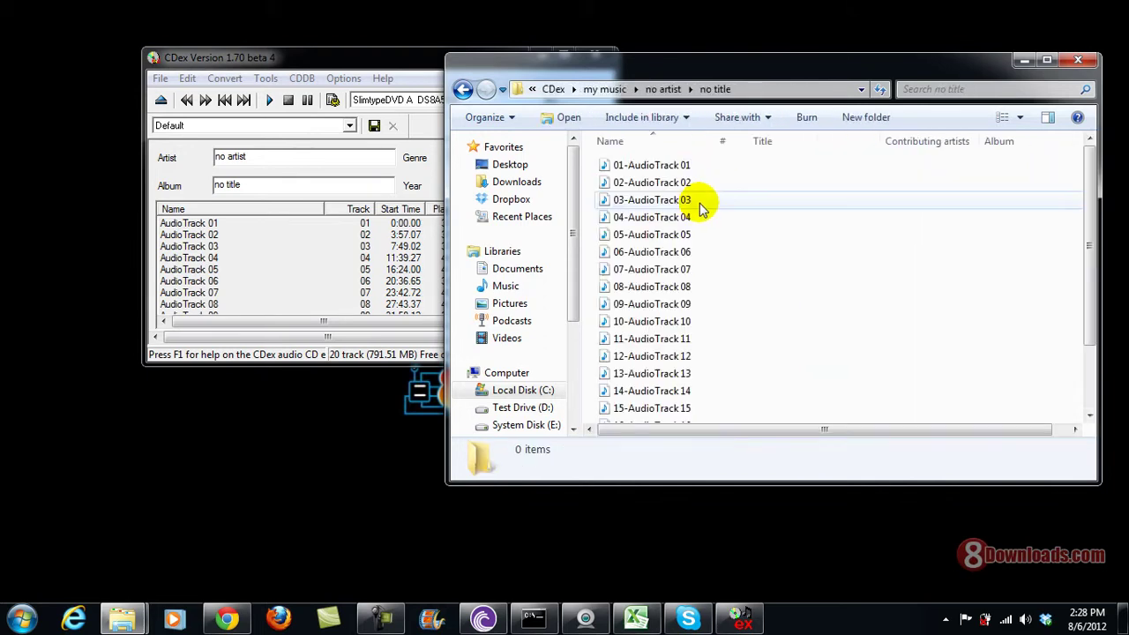
{"action": "left_click", "coordinate": [462, 89]}
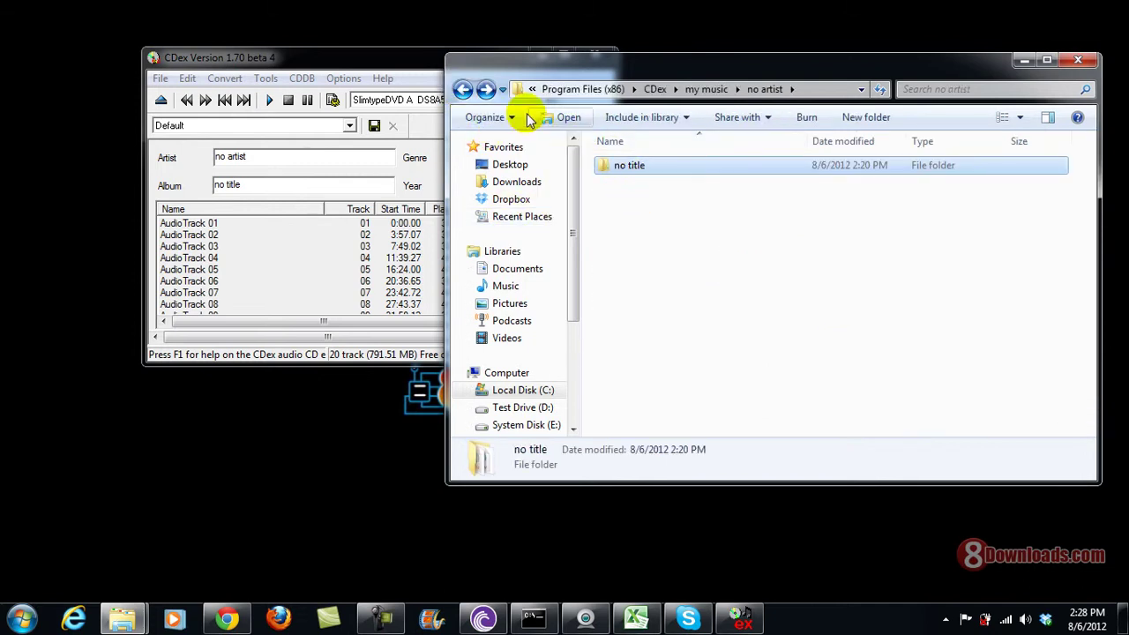
{"action": "double_click", "coordinate": [620, 166]}
{"action": "right_click", "coordinate": [622, 169]}
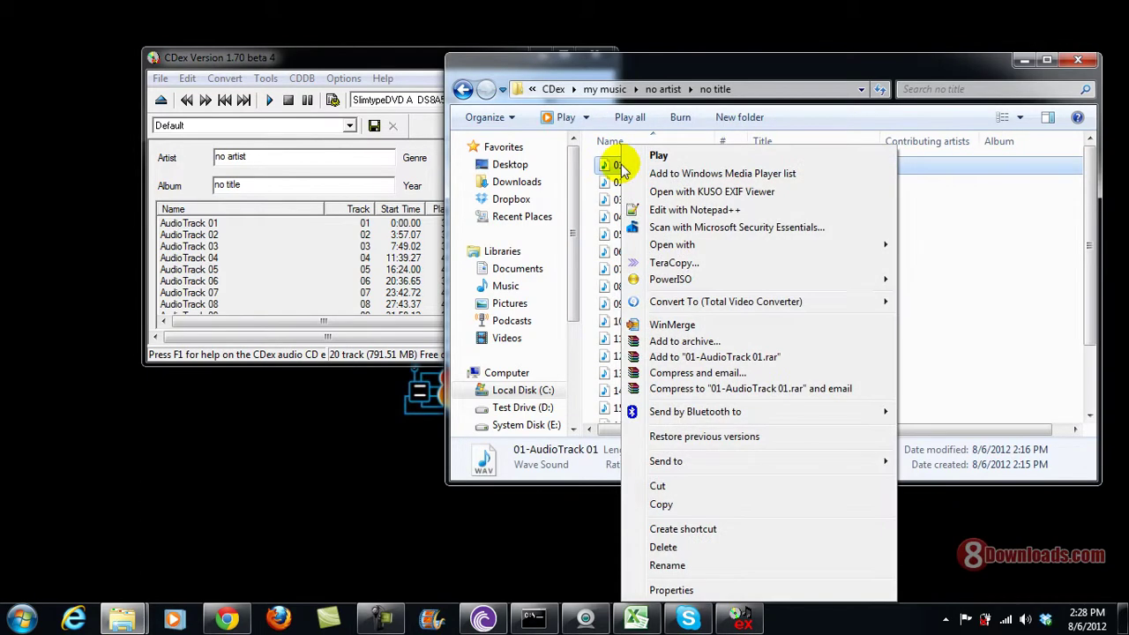
{"action": "left_click", "coordinate": [547, 468]}
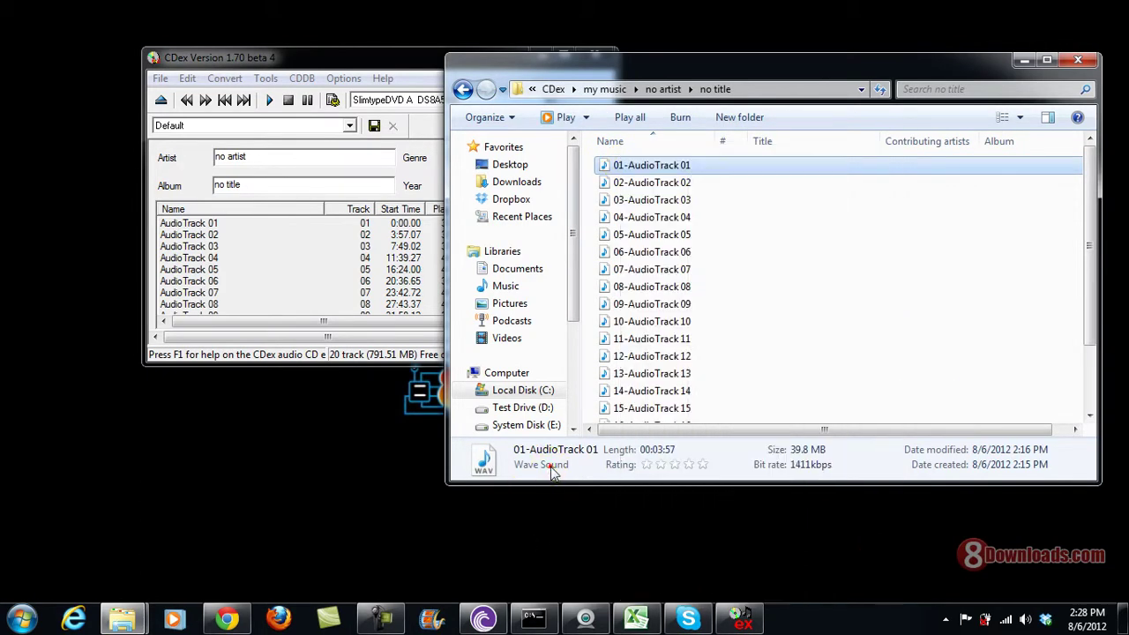
Open CDex Settings, keeping Thread Priority Normal and 'Don't delete ripped WAV' unchecked.
{"action": "left_click", "coordinate": [308, 56]}
{"action": "left_click", "coordinate": [342, 79]}
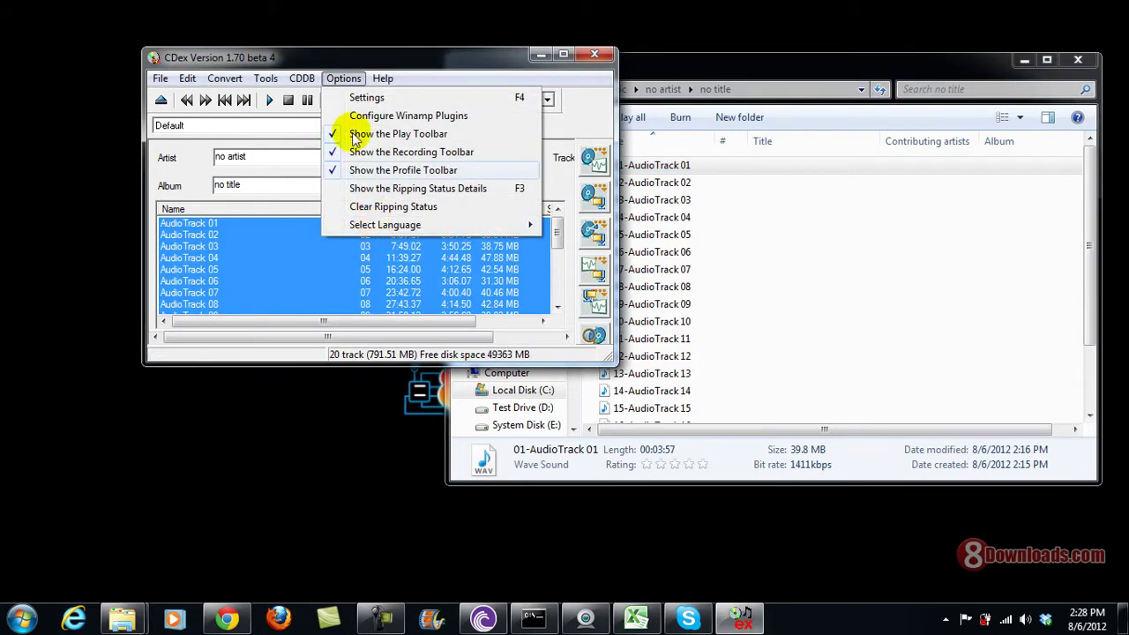
{"action": "left_click", "coordinate": [361, 98]}
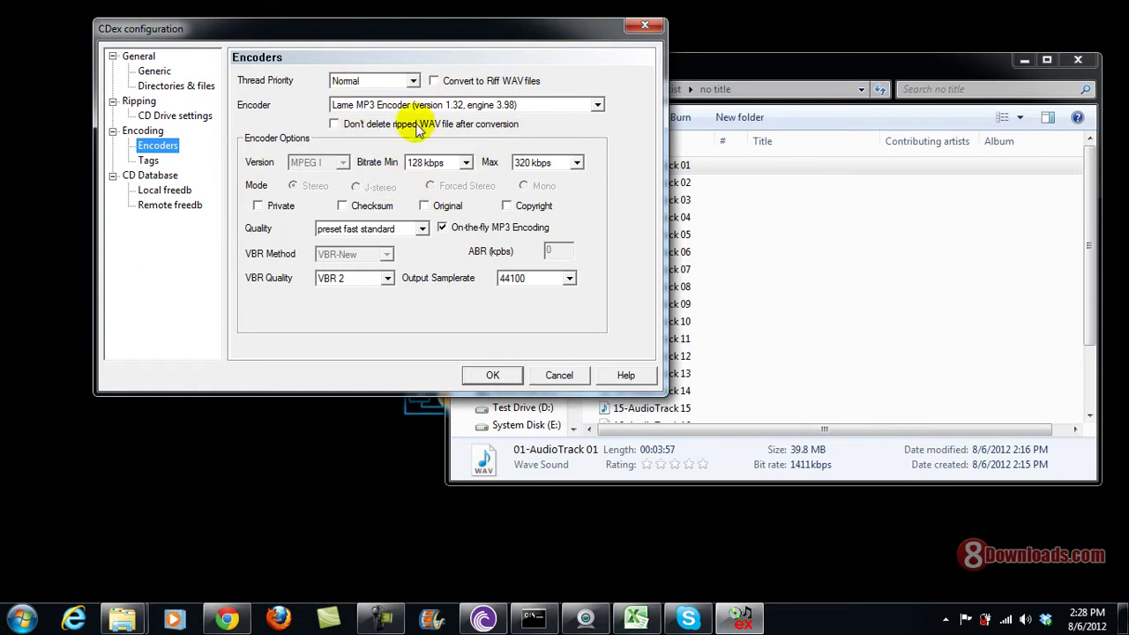
{"action": "left_click", "coordinate": [411, 80]}
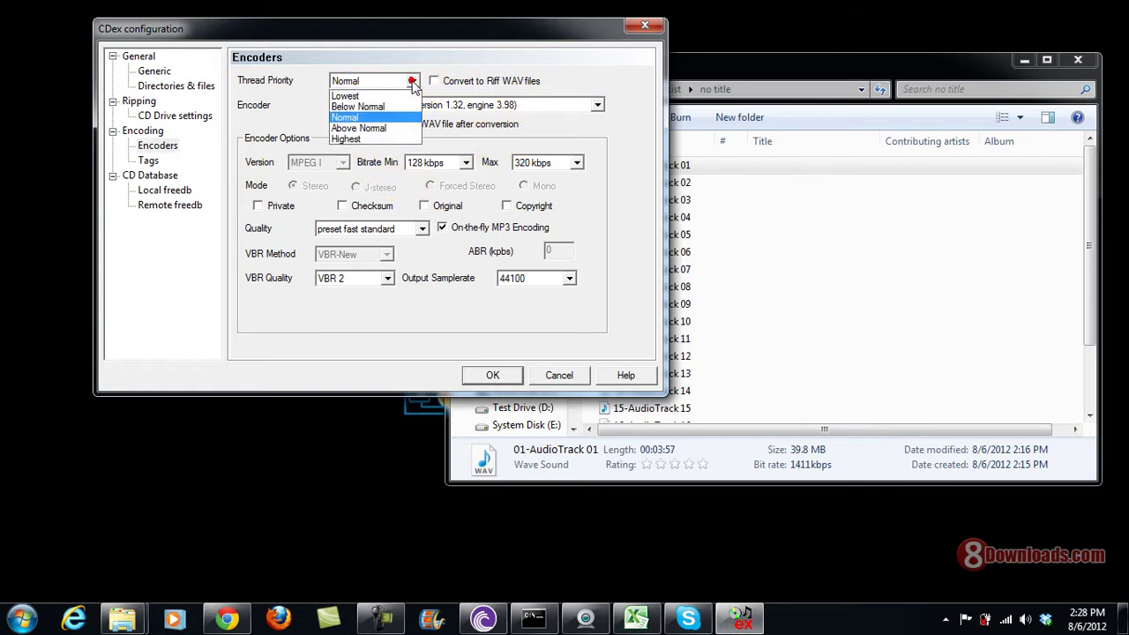
{"action": "left_click", "coordinate": [412, 82]}
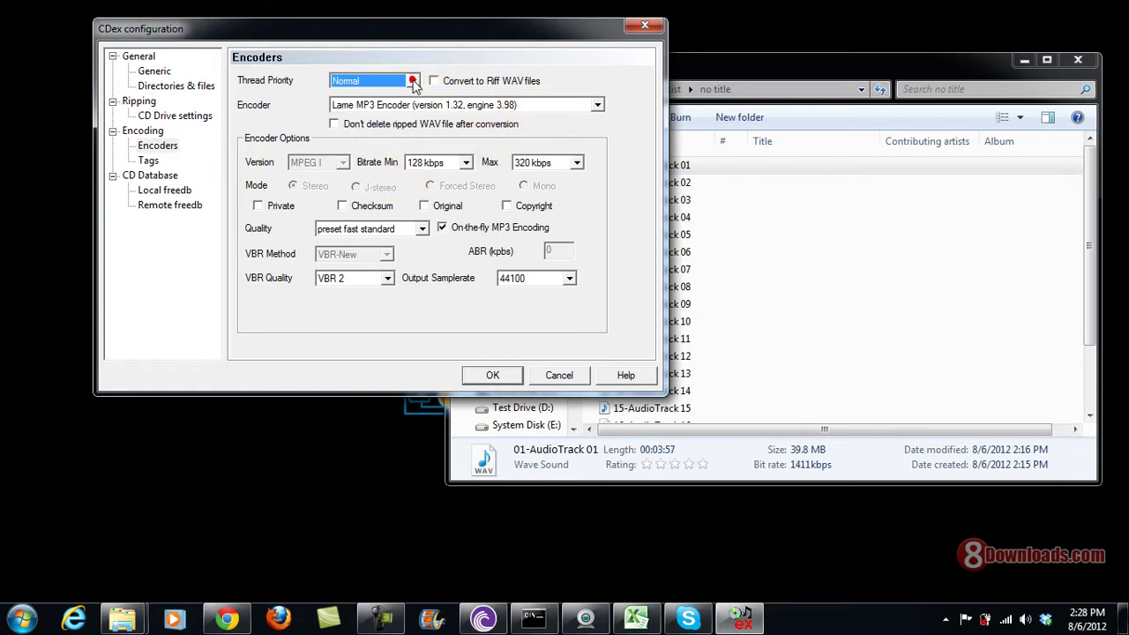
{"action": "left_click", "coordinate": [333, 123]}
{"action": "left_click", "coordinate": [333, 124]}
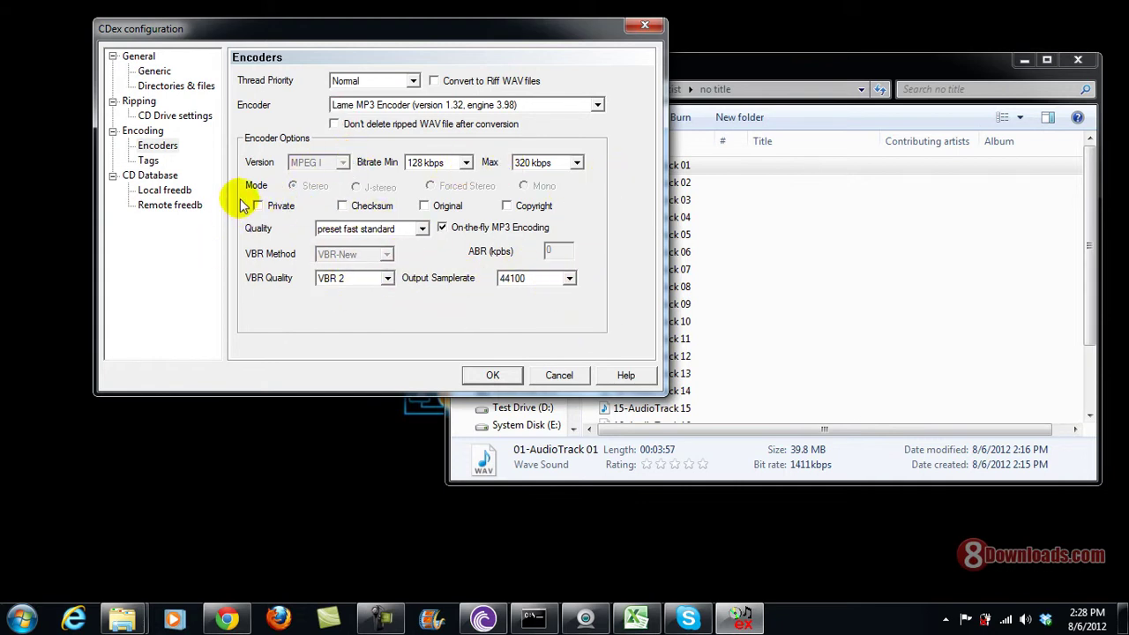
Review the CD Drive settings page of the CDex configuration.
{"action": "left_click", "coordinate": [157, 116]}
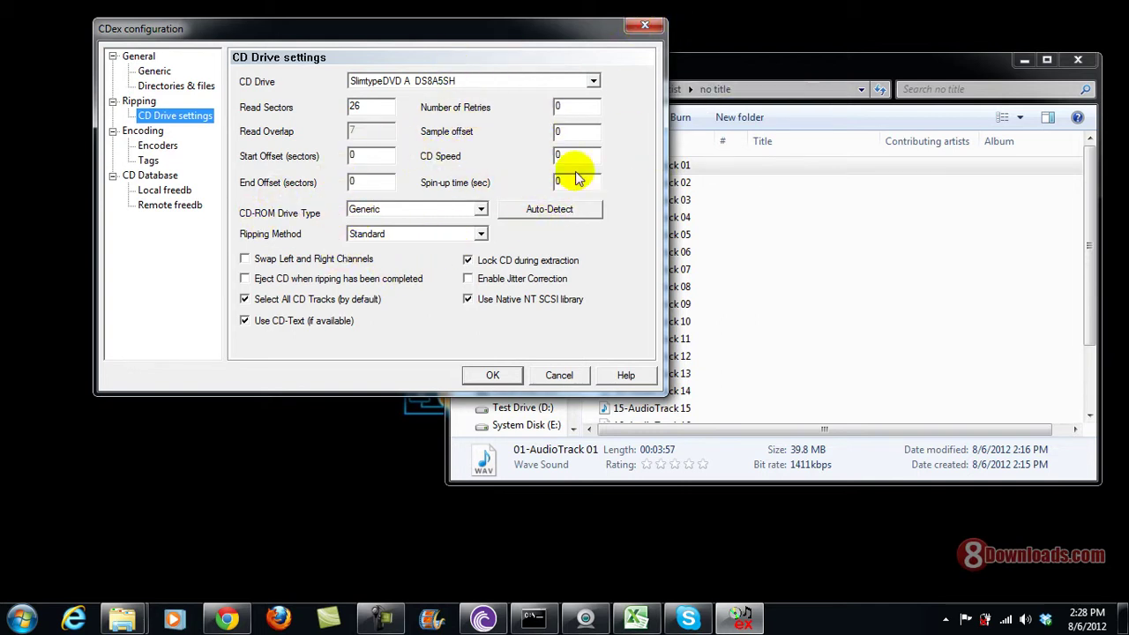
{"action": "left_click", "coordinate": [782, 61]}
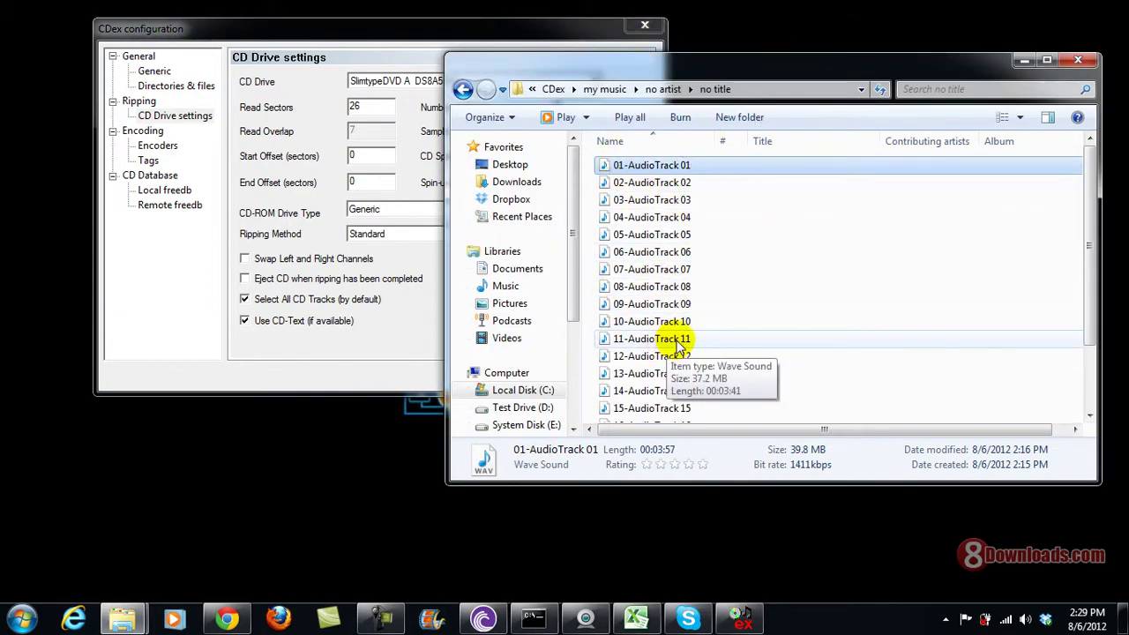
{"action": "left_click", "coordinate": [648, 31]}
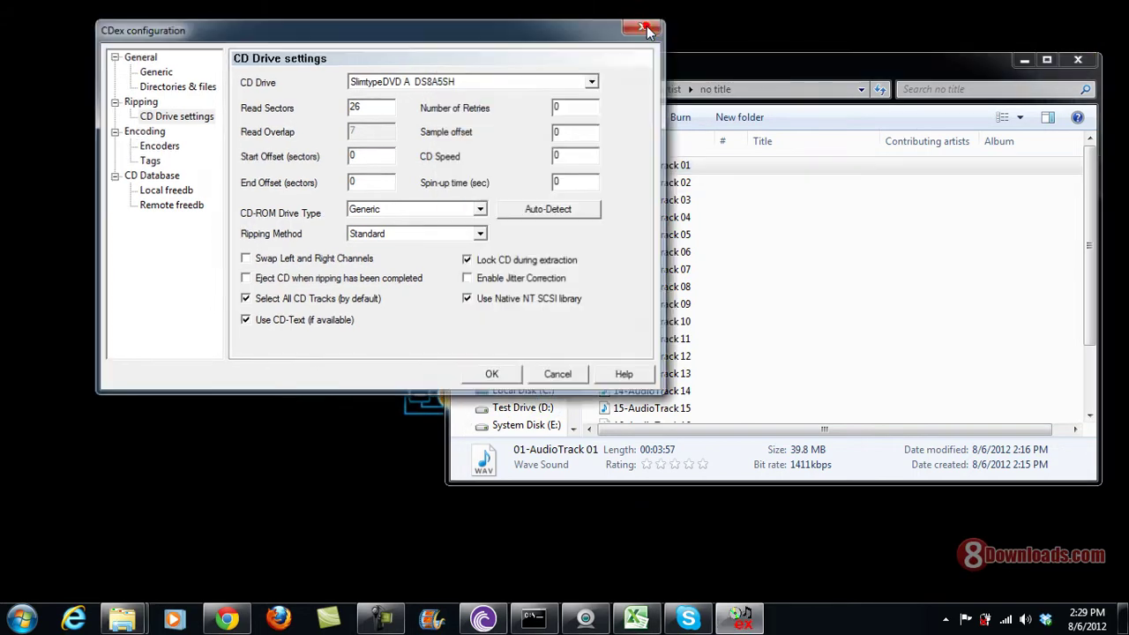
Close the CDex configuration dialog to return to the 20-track list.
{"action": "left_click", "coordinate": [649, 31]}
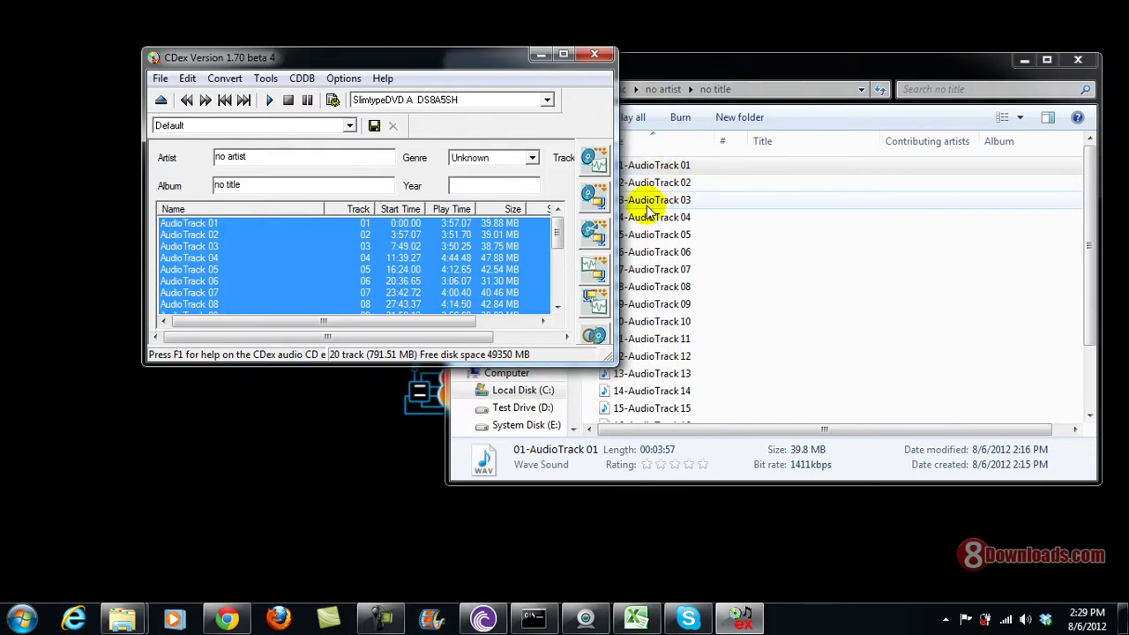